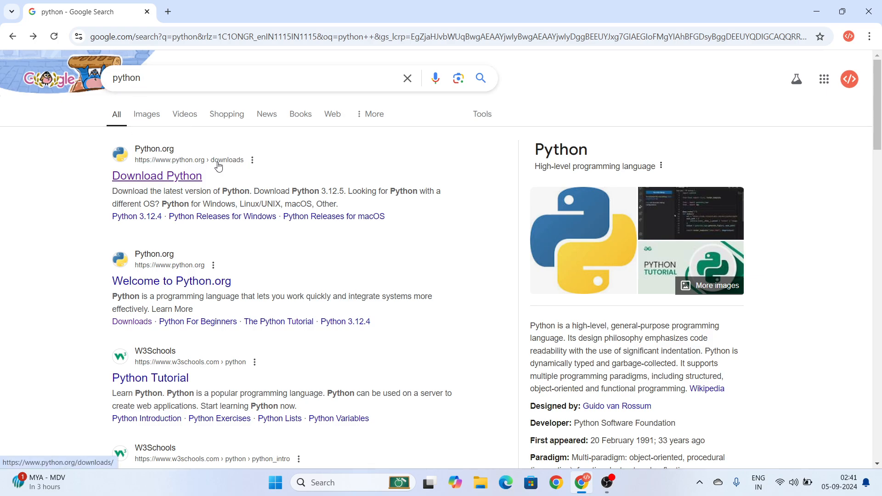
Open the Download Python page from the search results, download the Python 3.12.5 installer for Windows, and put the browser away.
{"action": "left_click", "coordinate": [170, 179]}
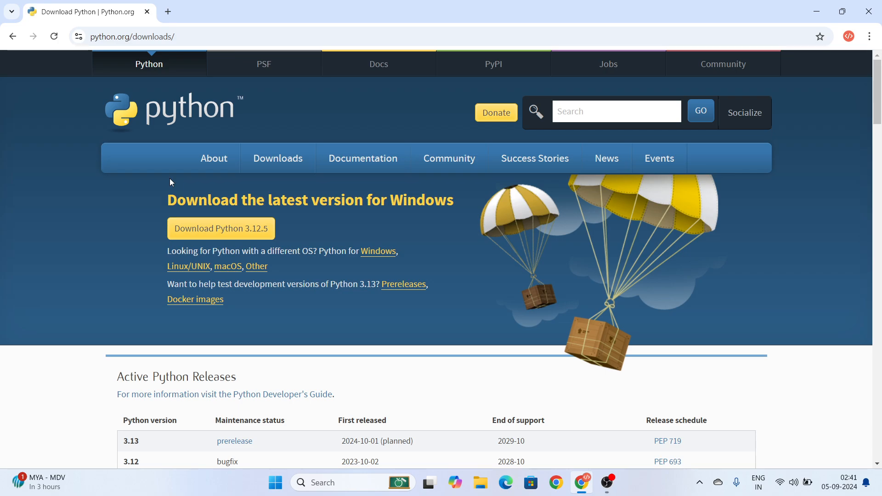
{"action": "left_click", "coordinate": [216, 232]}
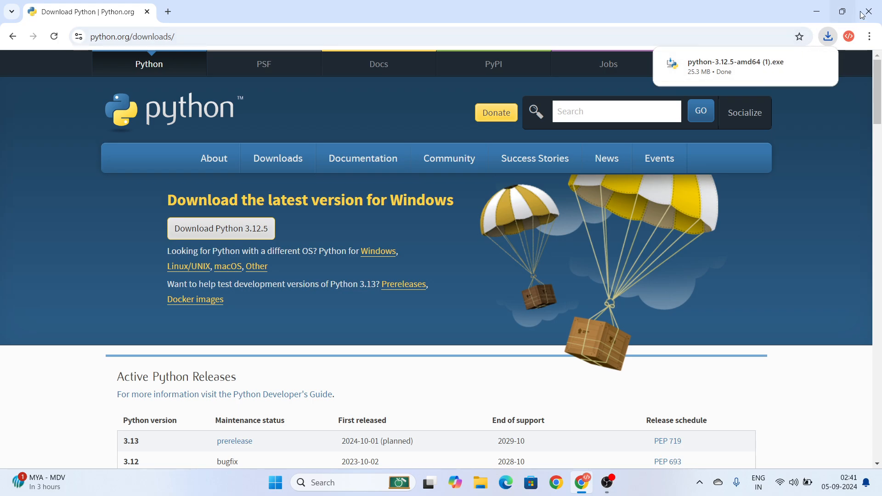
{"action": "left_click", "coordinate": [821, 14]}
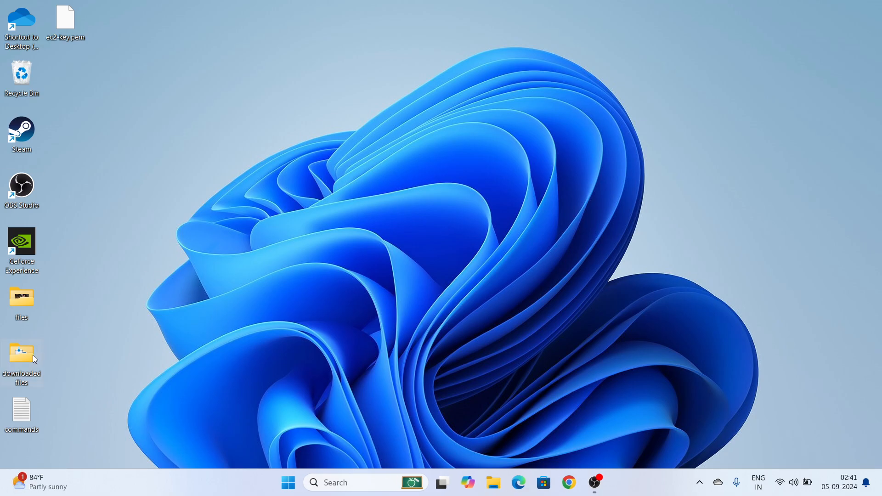
Install Python 3.12.5 from the downloaded files folder with default settings, enabling admin privileges for py.exe and adding python.exe to PATH.
{"action": "double_click", "coordinate": [32, 355]}
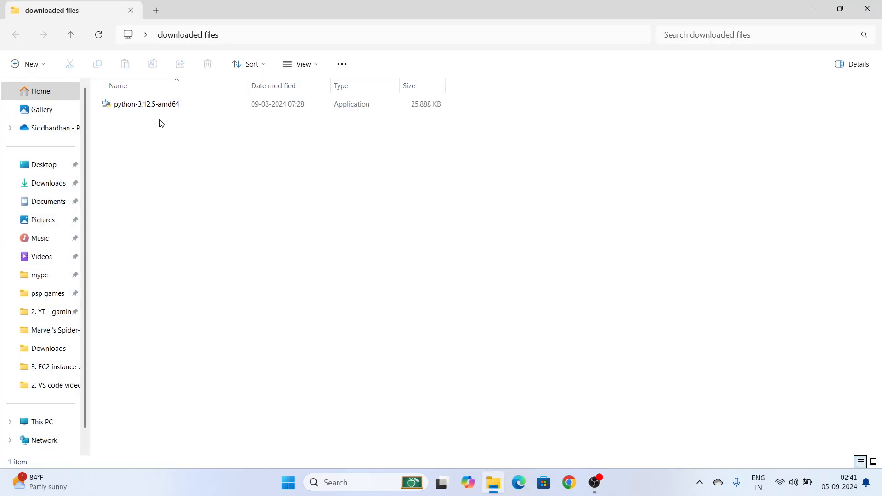
{"action": "double_click", "coordinate": [180, 108]}
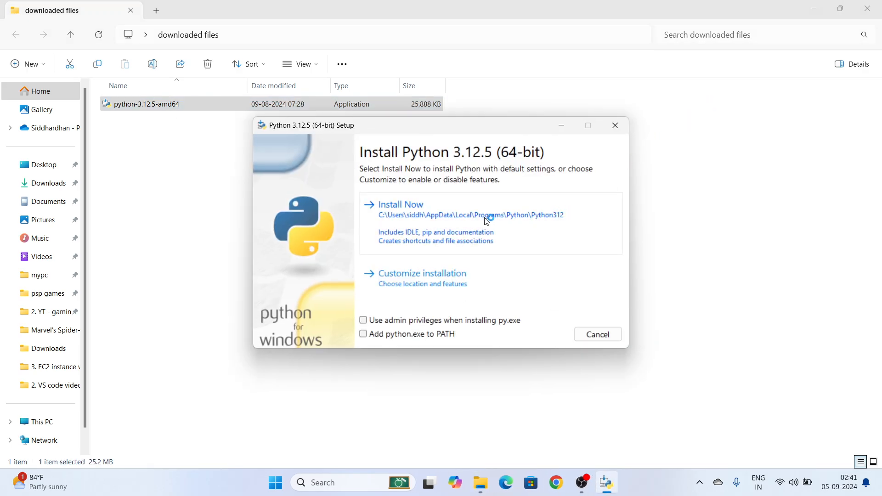
{"action": "left_click", "coordinate": [365, 322]}
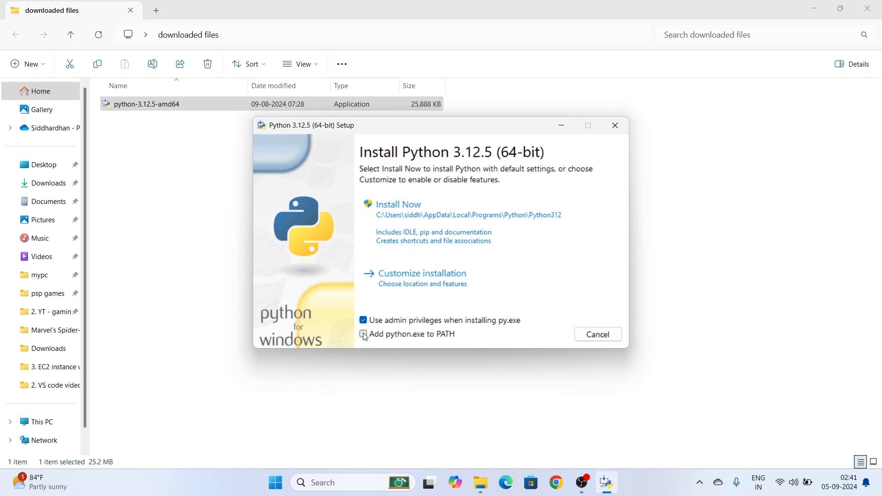
{"action": "left_click", "coordinate": [366, 334]}
{"action": "left_click", "coordinate": [425, 212]}
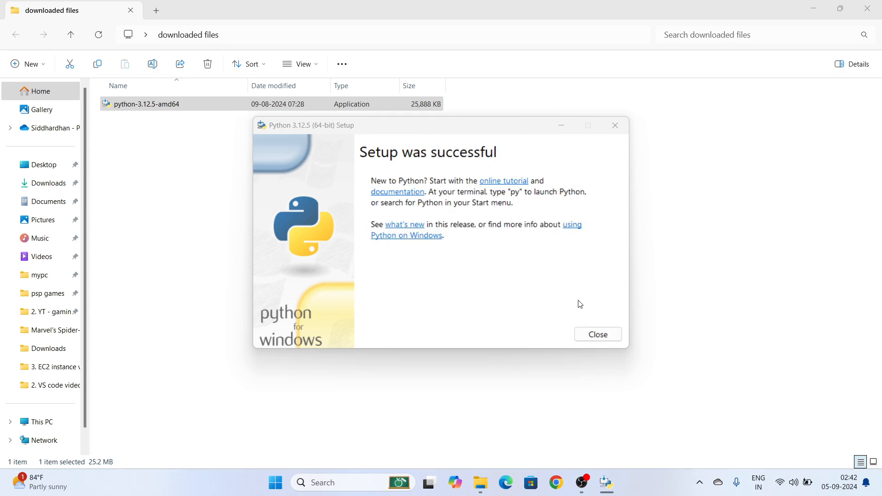
{"action": "left_click", "coordinate": [599, 335]}
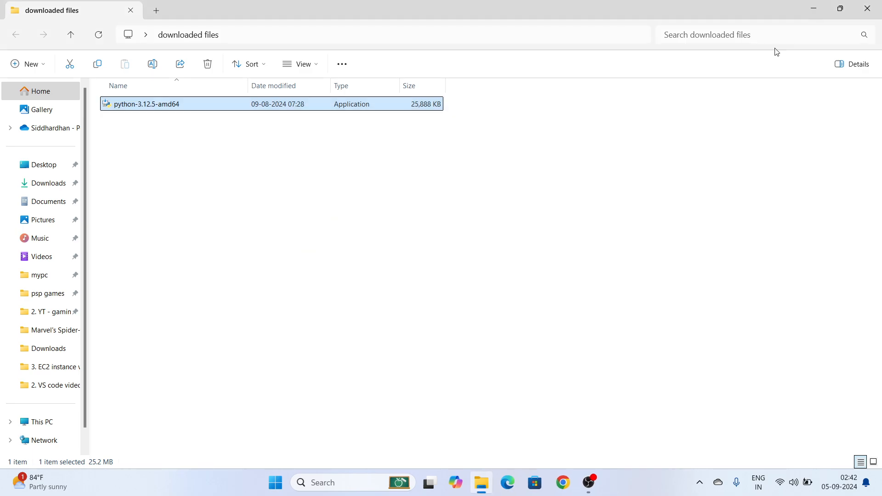
{"action": "left_click", "coordinate": [878, 8]}
{"action": "left_click", "coordinate": [333, 184]}
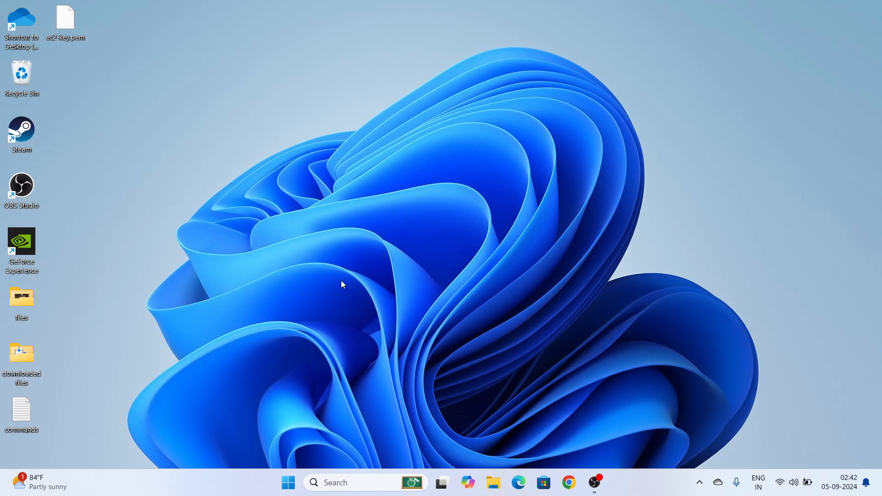
Open Command Prompt and check the installed Python version with "python --version".
{"action": "left_click", "coordinate": [363, 481]}
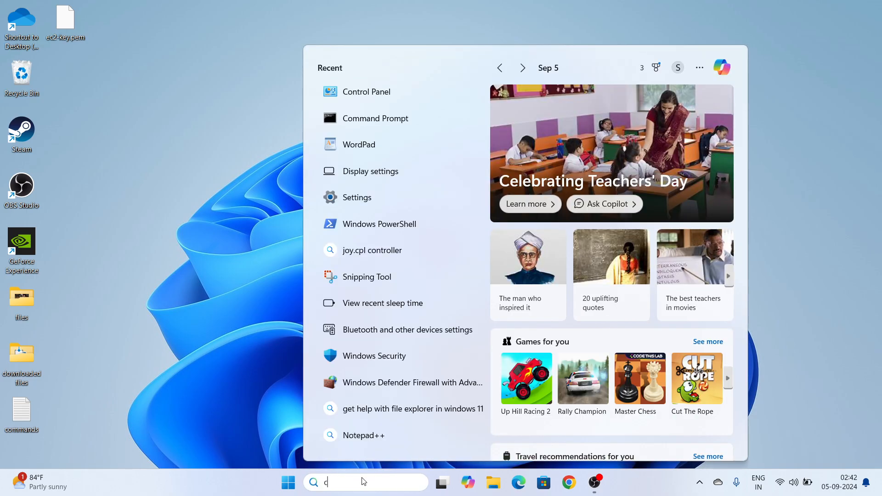
{"action": "type", "text": "comma"}
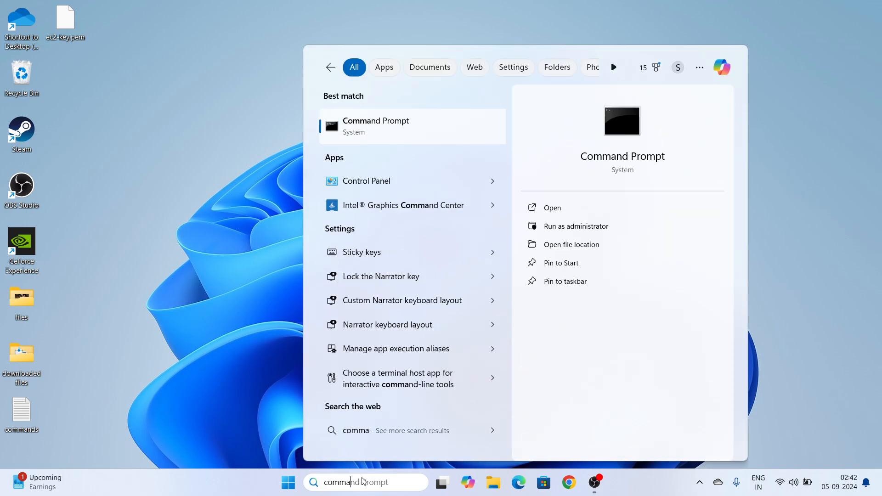
{"action": "key", "text": "Return"}
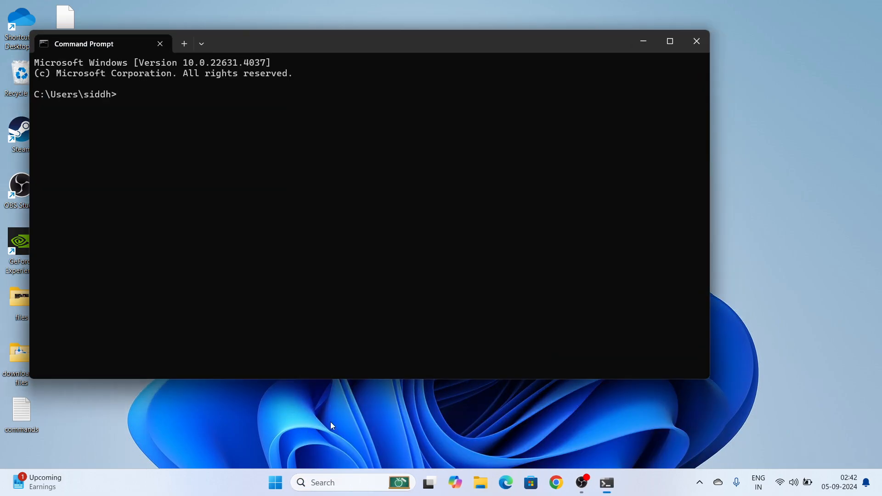
{"action": "left_click_drag", "start_coordinate": [308, 39], "coordinate": [355, 50]}
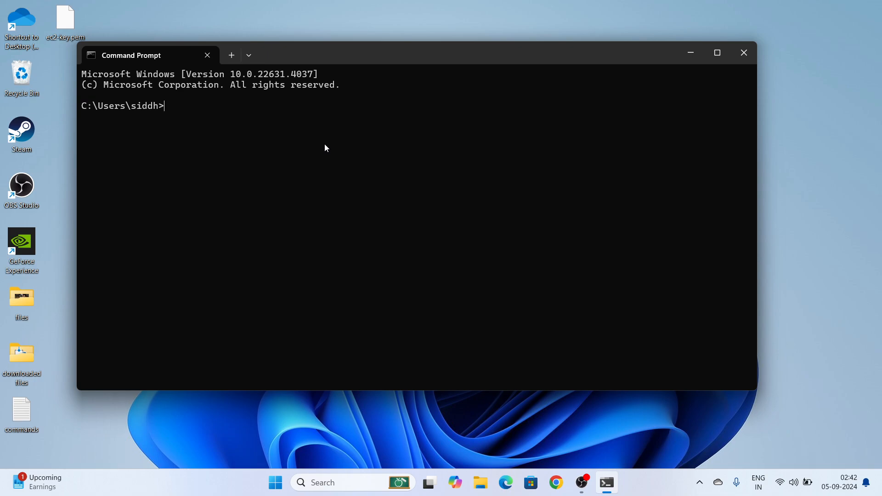
{"action": "type", "text": "python --version"}
{"action": "key", "text": "Return"}
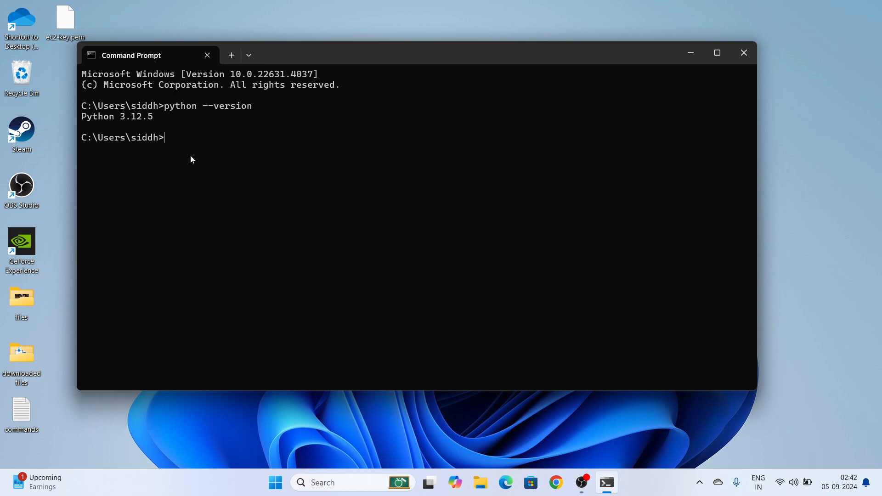
Run "pip install jupyter", review its output, and close Command Prompt.
{"action": "type", "text": "pip install jupyter"}
{"action": "key", "text": "Return"}
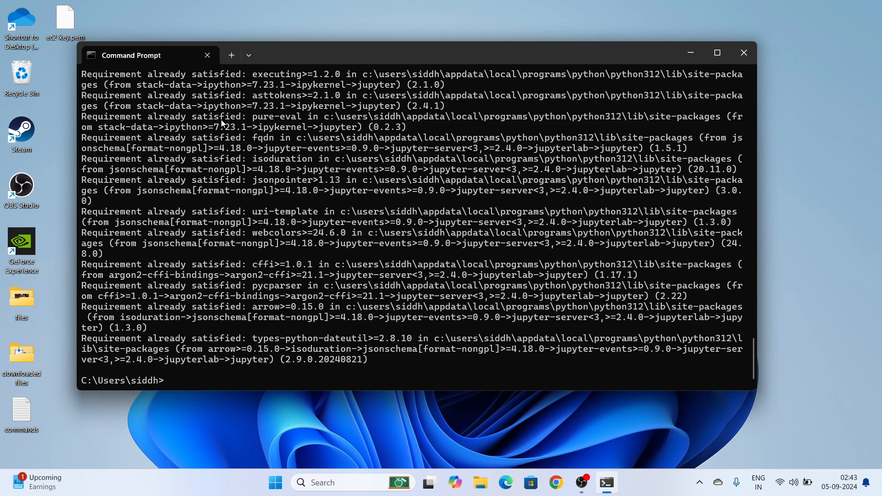
{"action": "scroll", "coordinate": [221, 120], "scroll_direction": "up", "scroll_amount": 20}
{"action": "scroll", "coordinate": [221, 121], "scroll_direction": "up", "scroll_amount": 20}
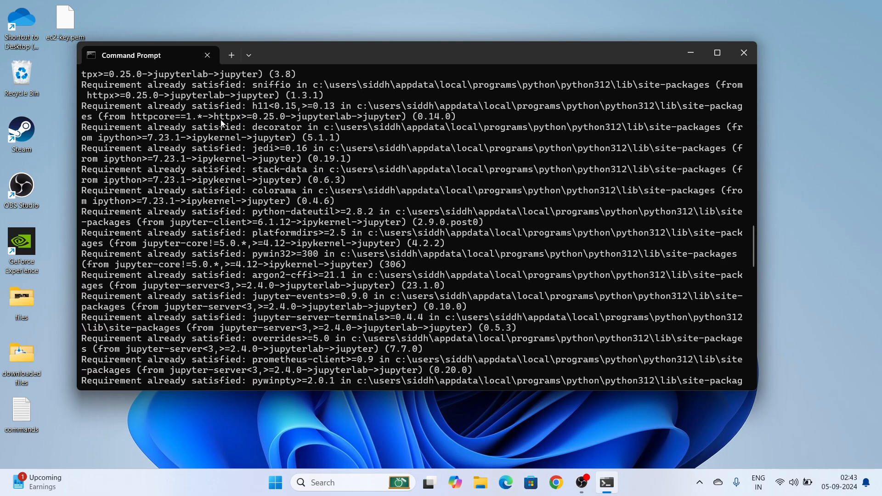
{"action": "scroll", "coordinate": [219, 119], "scroll_direction": "up", "scroll_amount": 15}
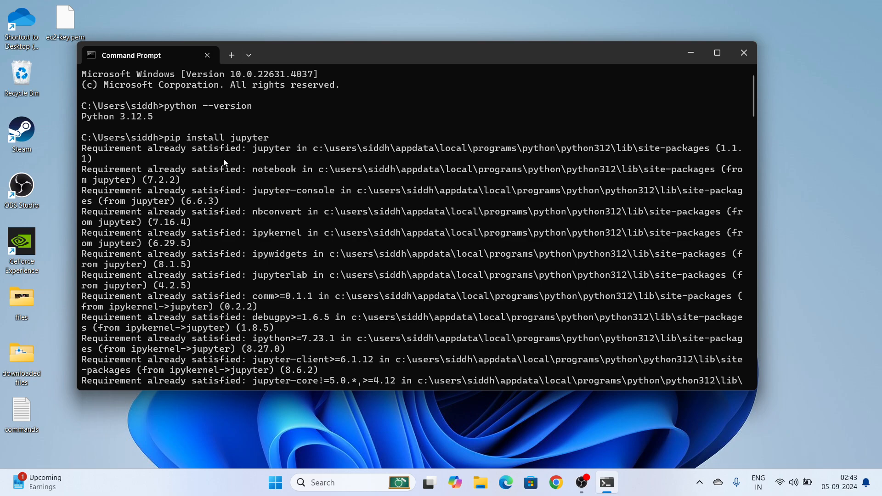
{"action": "scroll", "coordinate": [221, 169], "scroll_direction": "down", "scroll_amount": 20}
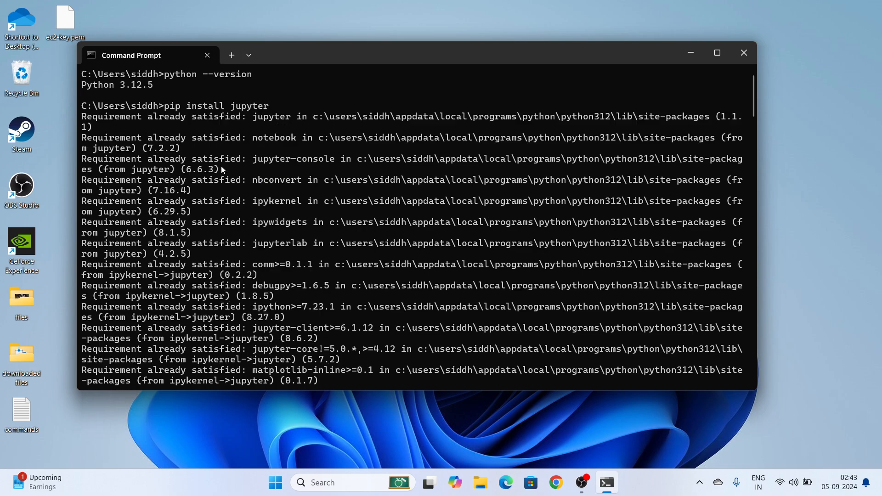
{"action": "scroll", "coordinate": [225, 164], "scroll_direction": "down", "scroll_amount": 15}
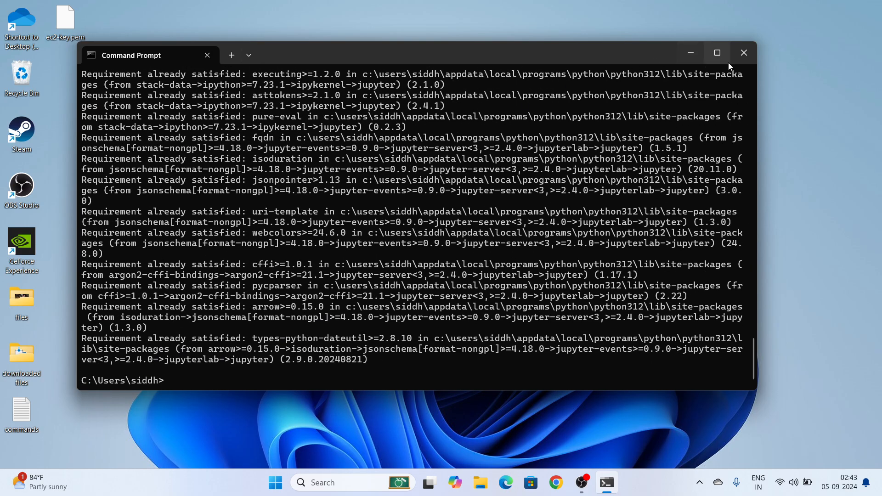
{"action": "left_click", "coordinate": [738, 57]}
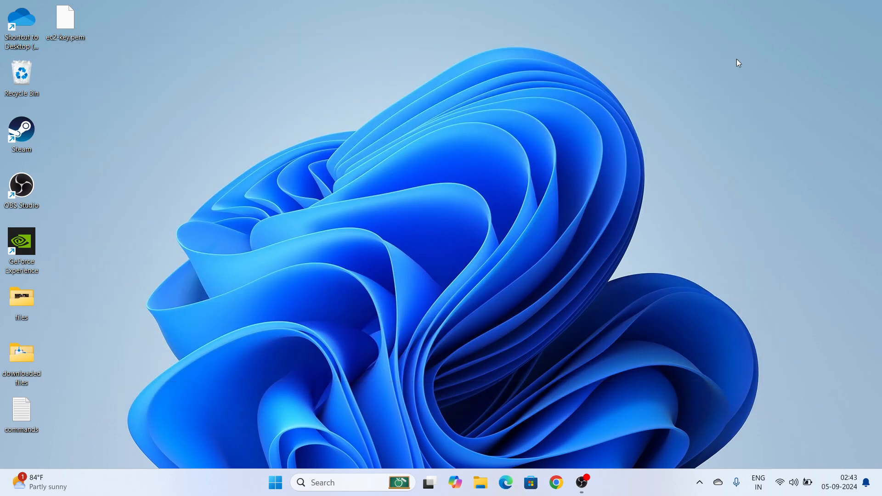
Create a new folder named "jupyter_notebook_files" on the desktop.
{"action": "right_click", "coordinate": [160, 72]}
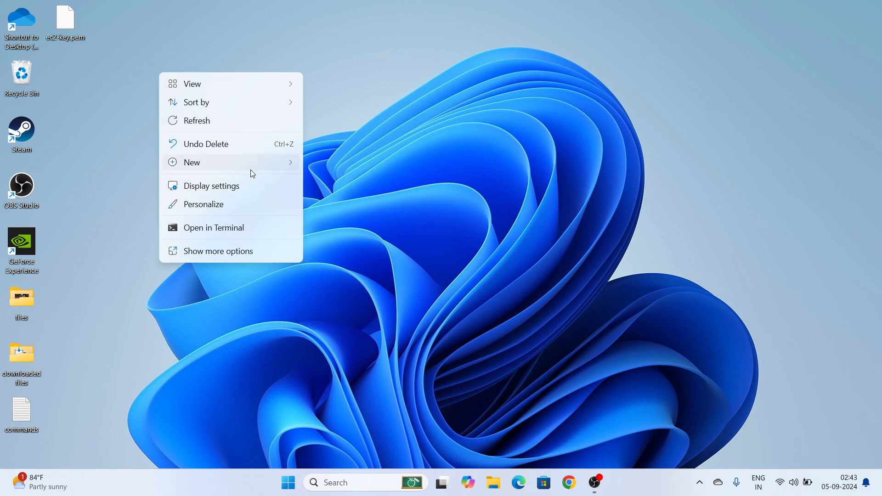
{"action": "mouse_move", "coordinate": [253, 173]}
{"action": "left_click", "coordinate": [343, 166]}
{"action": "type", "text": "ju"}
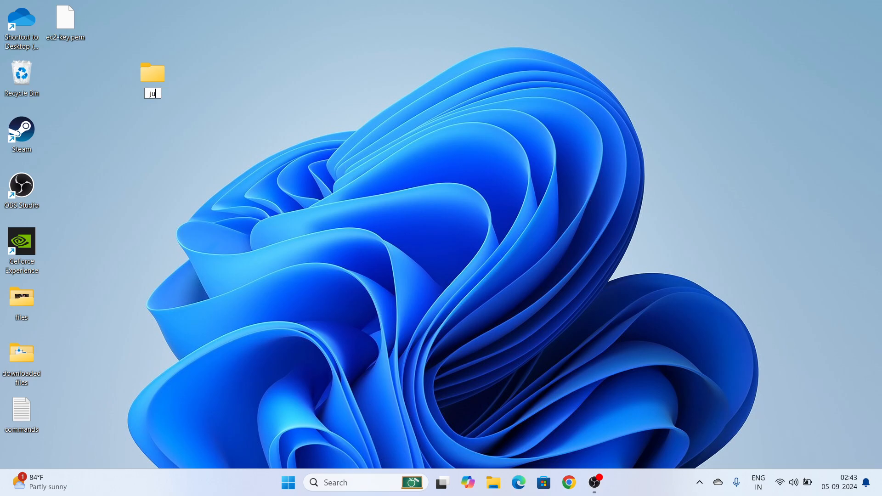
{"action": "type", "text": "pyter_notebook_"}
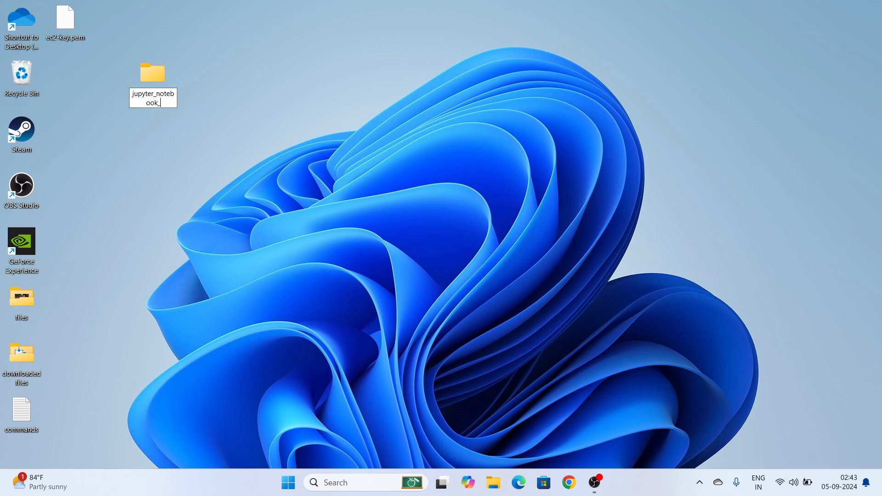
{"action": "type", "text": "files"}
{"action": "key", "text": "Return"}
{"action": "left_click", "coordinate": [186, 109]}
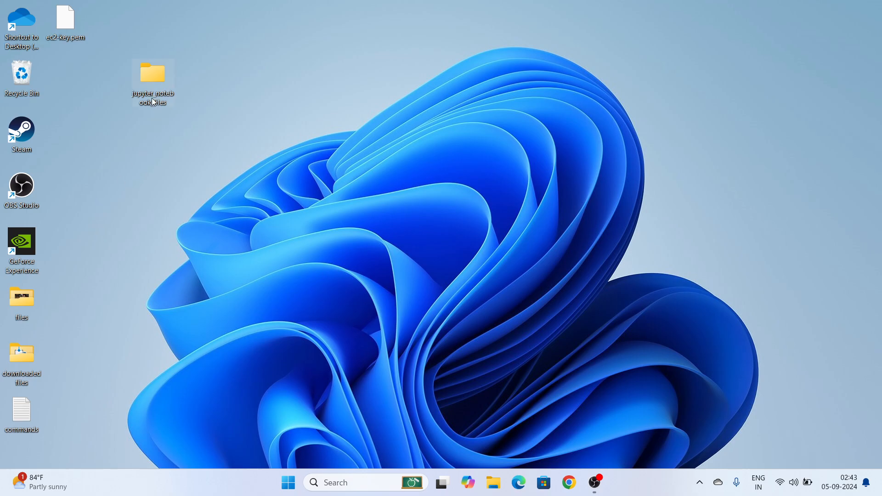
Open a terminal in the jupyter_notebook_files folder and launch Jupyter with "jupyter notebook".
{"action": "mouse_move", "coordinate": [154, 102]}
{"action": "double_click", "coordinate": [160, 86]}
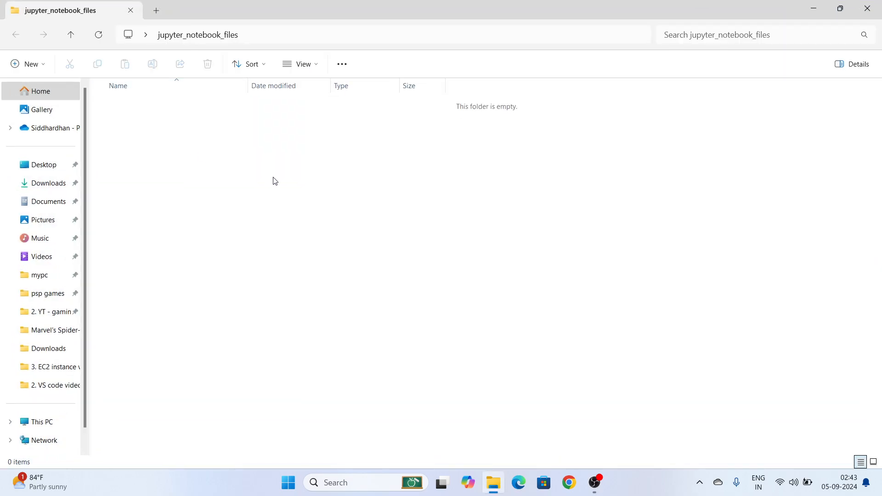
{"action": "right_click", "coordinate": [275, 181]}
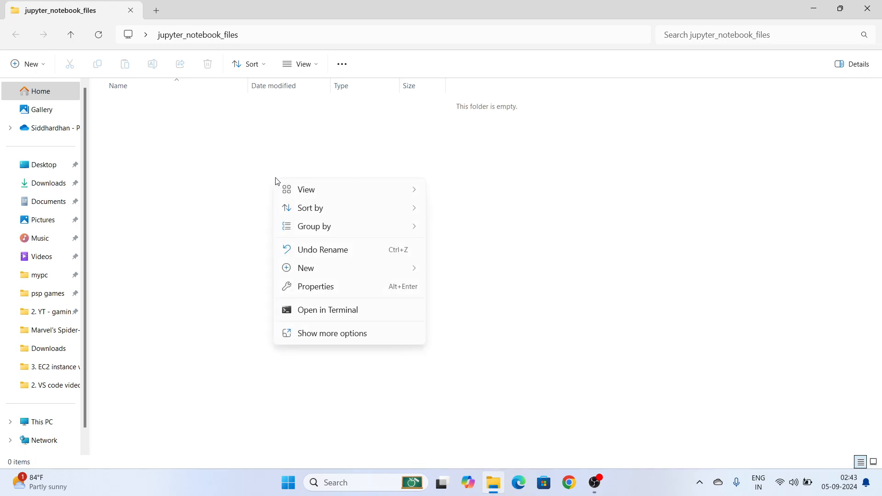
{"action": "left_click", "coordinate": [347, 309]}
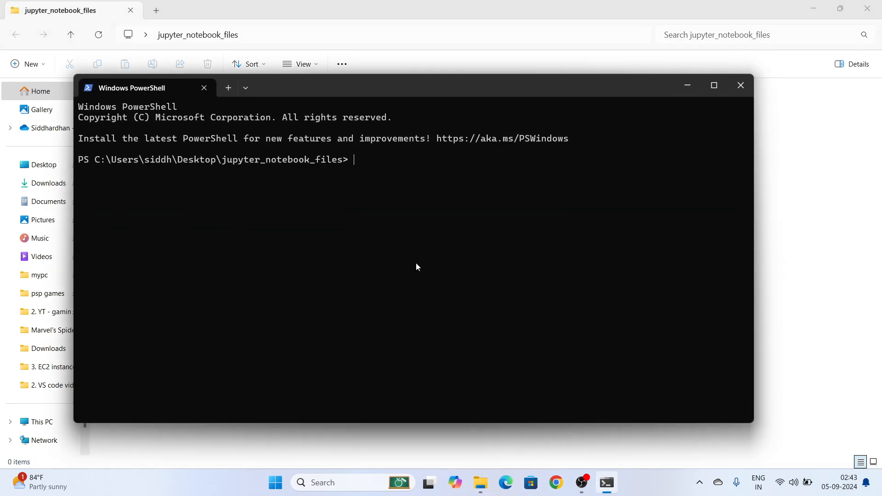
{"action": "type", "text": "jupyter notebook"}
{"action": "key", "text": "Return"}
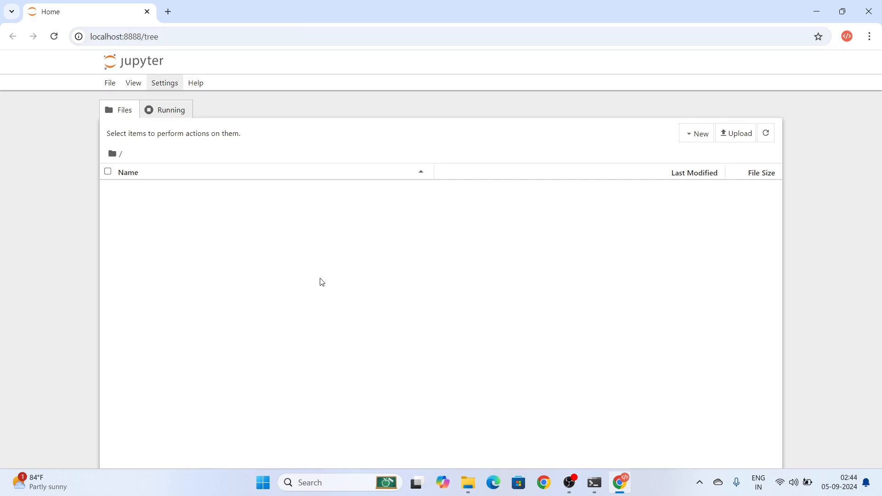
Create a new Python 3 (ipykernel) notebook in the Jupyter home directory.
{"action": "right_click", "coordinate": [243, 240]}
{"action": "left_click", "coordinate": [445, 274]}
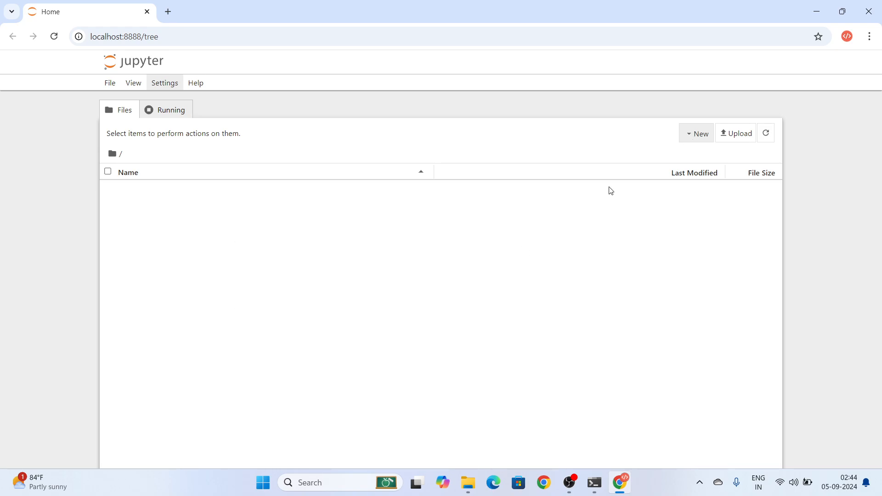
{"action": "left_click", "coordinate": [687, 137]}
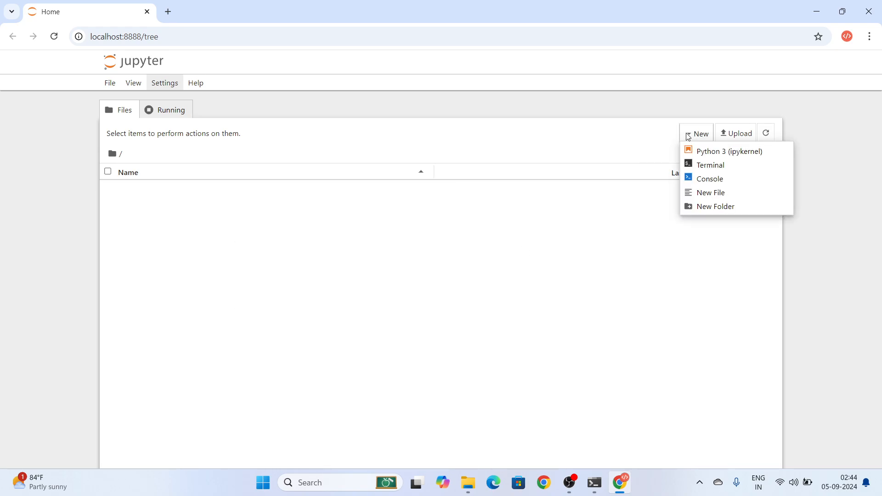
{"action": "left_click", "coordinate": [711, 154]}
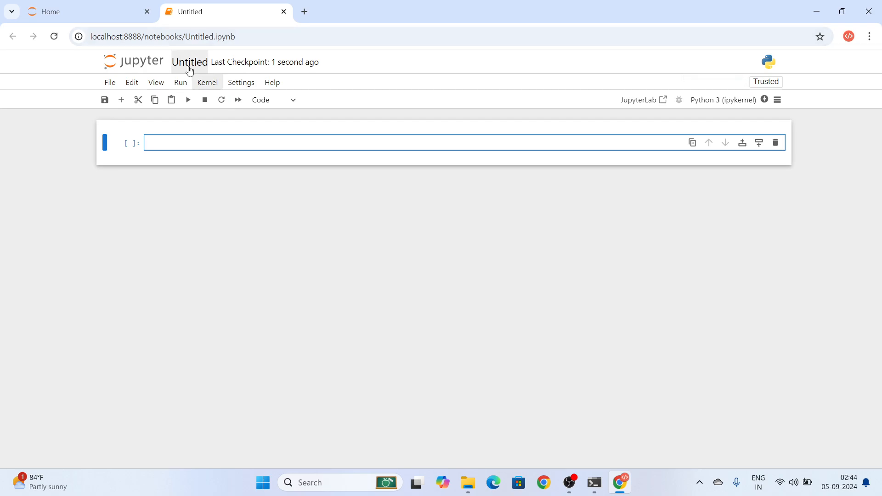
Rename the untitled notebook to "python notebook - basics.ipynb" and place the cursor in its first code cell.
{"action": "left_click", "coordinate": [190, 64]}
{"action": "type", "text": "python no"}
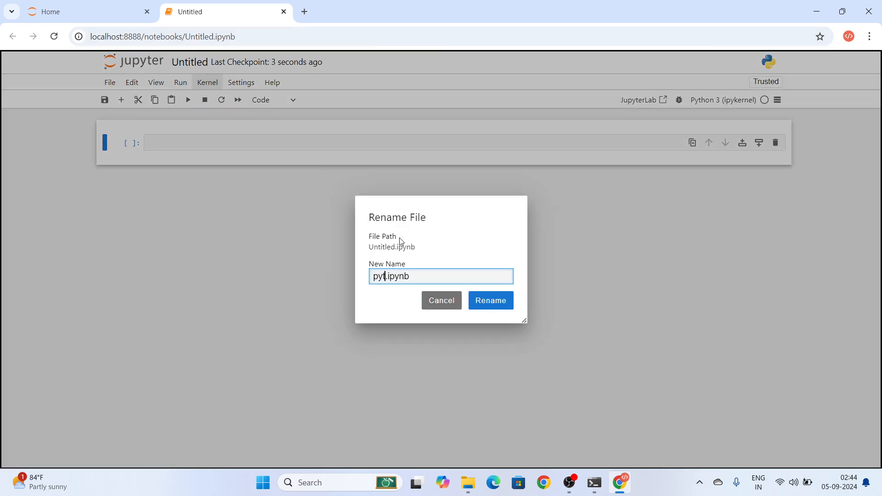
{"action": "type", "text": "tebbok"}
{"action": "key", "text": "BackSpace"}
{"action": "key", "text": "BackSpace"}
{"action": "key", "text": "BackSpace"}
{"action": "type", "text": "ook - basics"}
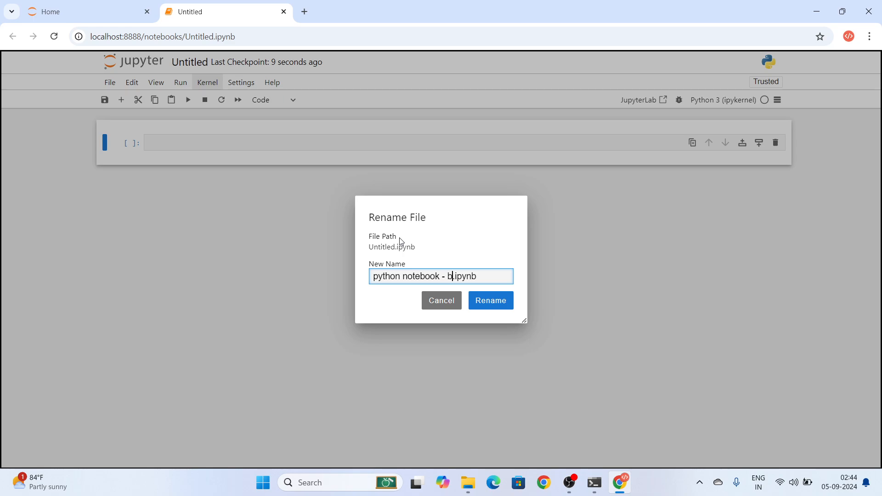
{"action": "key", "text": "Return"}
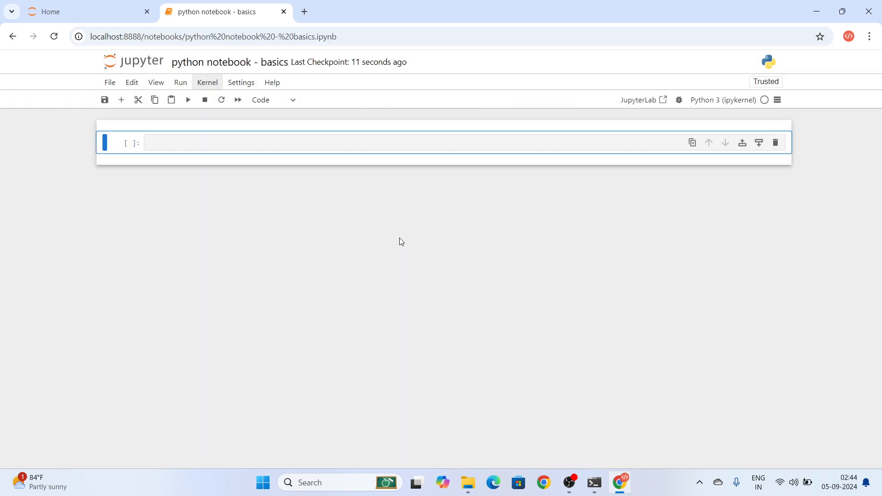
{"action": "left_click", "coordinate": [294, 141]}
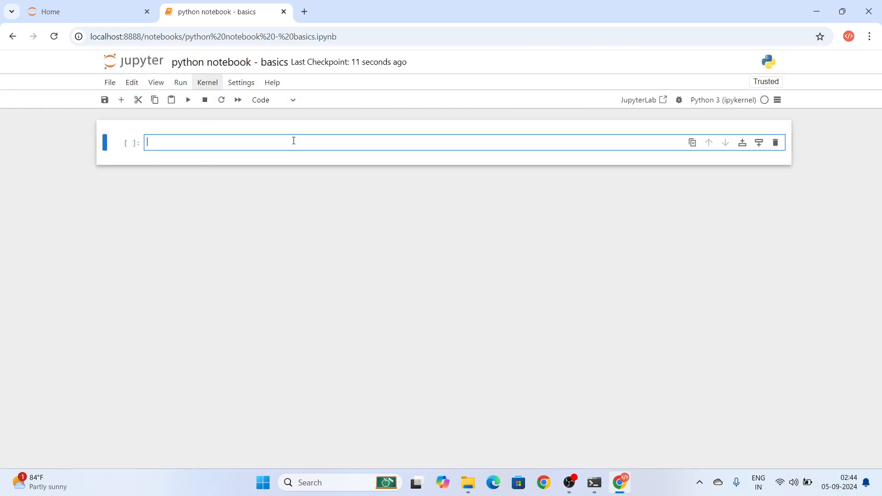
Write print("Hello Wolrd") in the first code cell and run it.
{"action": "left_click", "coordinate": [869, 36]}
{"action": "left_click", "coordinate": [435, 147]}
{"action": "type", "text": "print("}
{"action": "left_click", "coordinate": [869, 36]}
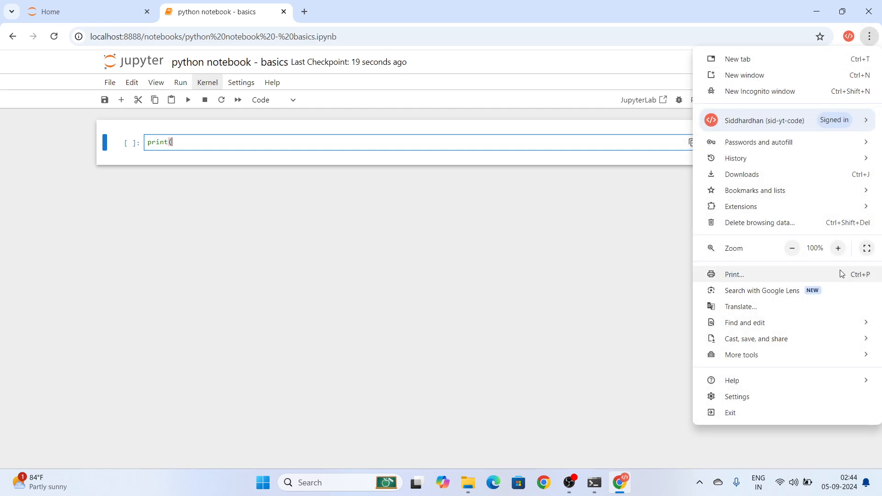
{"action": "left_click", "coordinate": [838, 248]}
{"action": "left_click", "coordinate": [243, 147]}
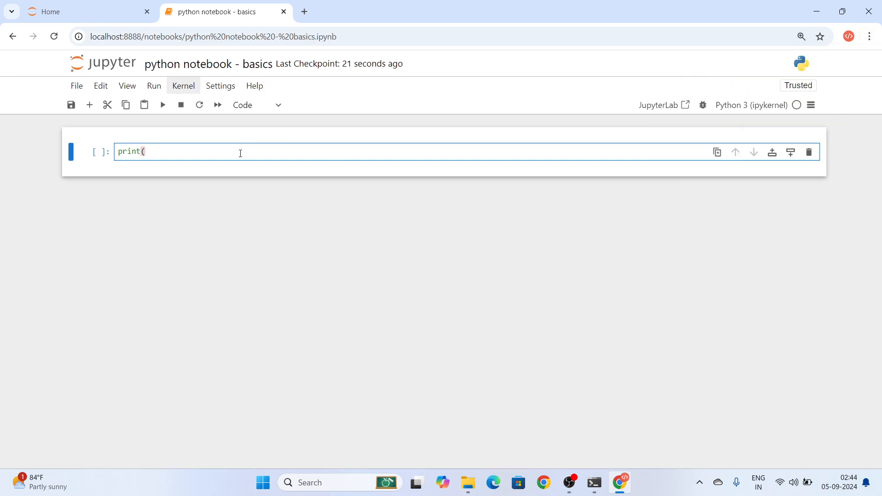
{"action": "type", "text": "\"\")"}
{"action": "key", "text": "Left"}
{"action": "key", "text": "Left"}
{"action": "type", "text": "Hello Wolrd"}
{"action": "key", "text": "shift+Return"}
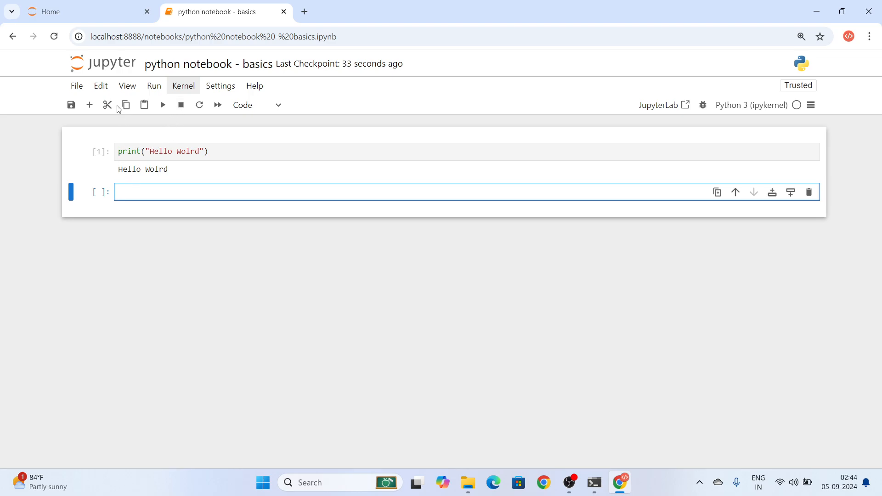
Show line numbers in the notebook's cells and place the cursor in the empty second cell.
{"action": "left_click", "coordinate": [128, 88]}
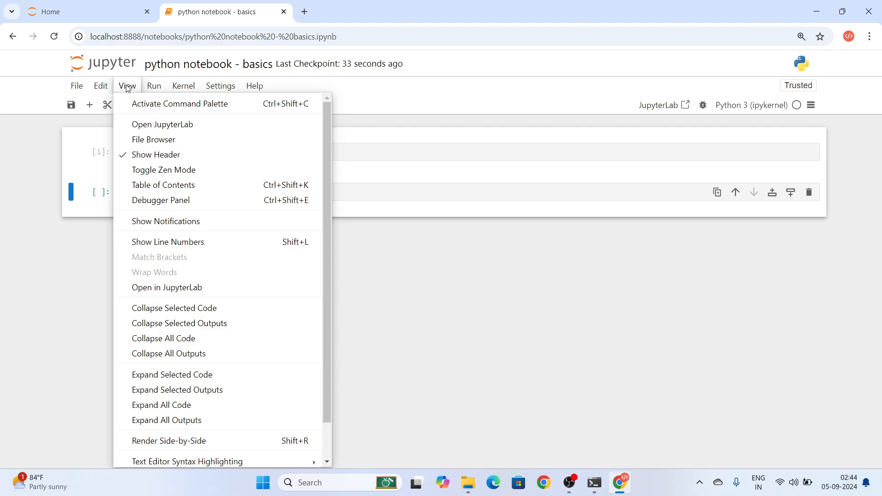
{"action": "left_click", "coordinate": [177, 243]}
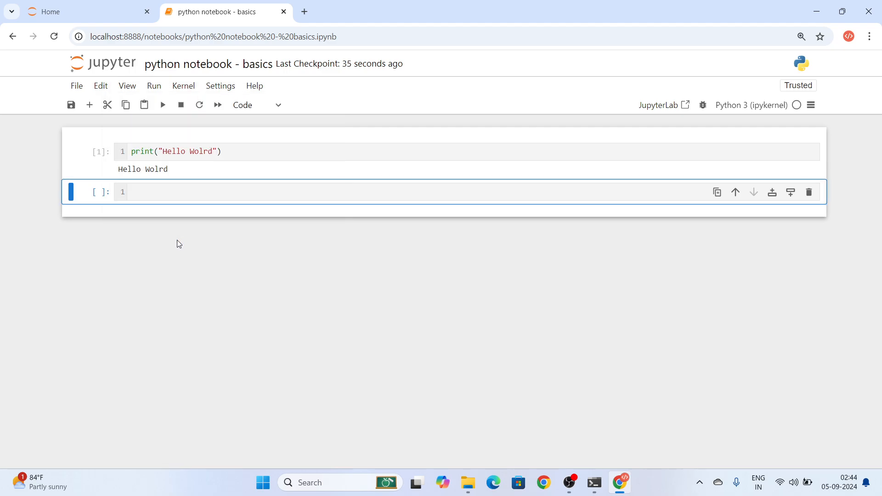
{"action": "left_click", "coordinate": [145, 198]}
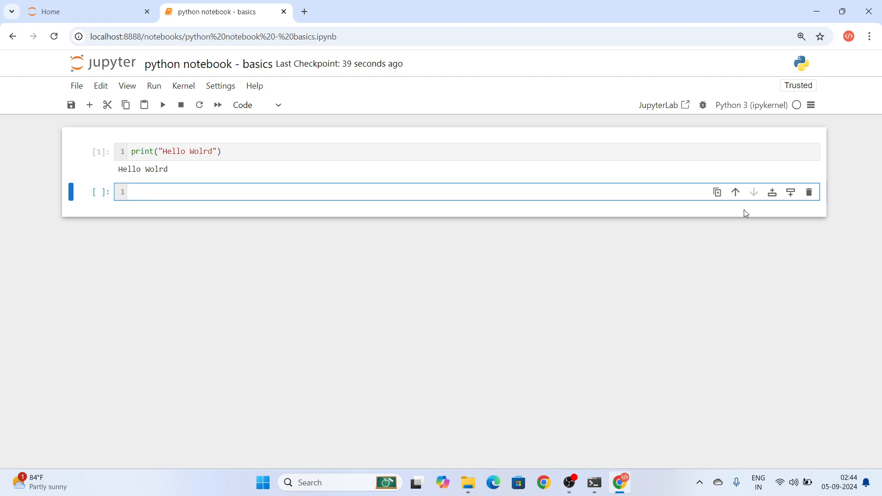
Move the empty cell up and back down, and insert a new cell above it.
{"action": "left_click", "coordinate": [735, 192]}
{"action": "left_click", "coordinate": [754, 152]}
{"action": "left_click", "coordinate": [774, 196]}
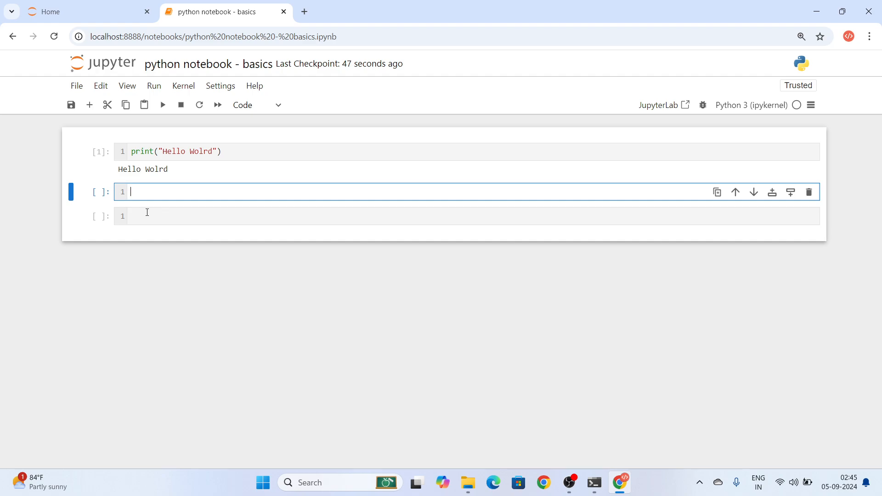
Convert the empty cell directly below the print cell to Markdown.
{"action": "left_click", "coordinate": [84, 185]}
{"action": "left_click", "coordinate": [85, 158]}
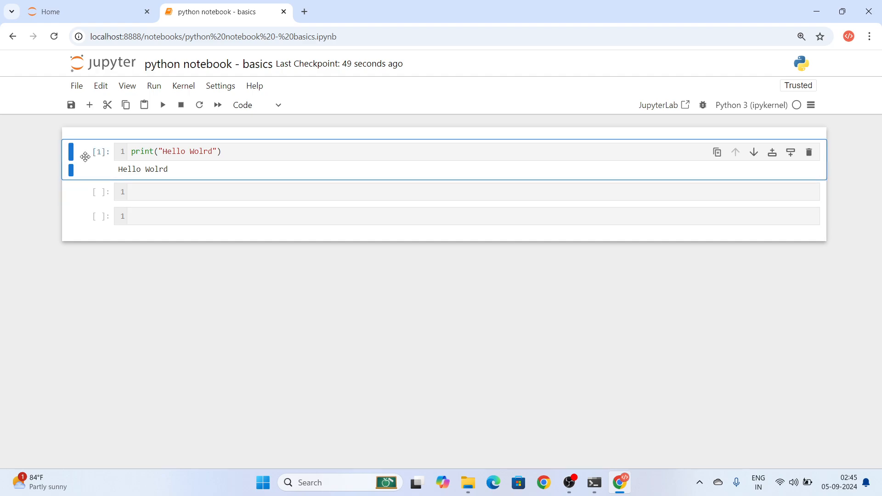
{"action": "left_click", "coordinate": [83, 192]}
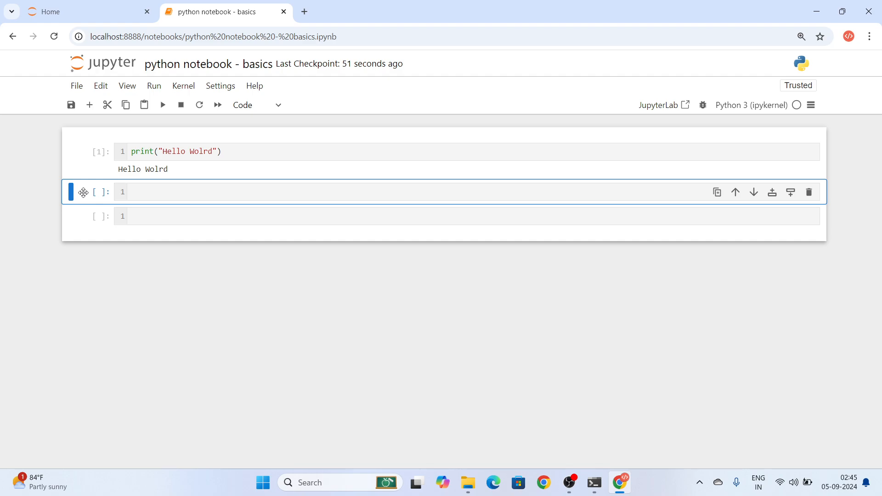
{"action": "key", "text": "m"}
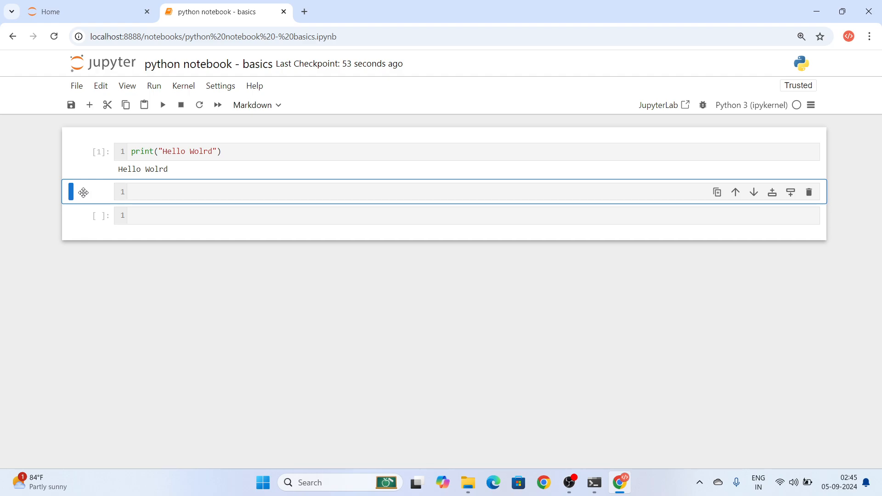
Enter the text "Jupyter notebbok" in the Markdown cell and render it.
{"action": "left_click", "coordinate": [151, 192]}
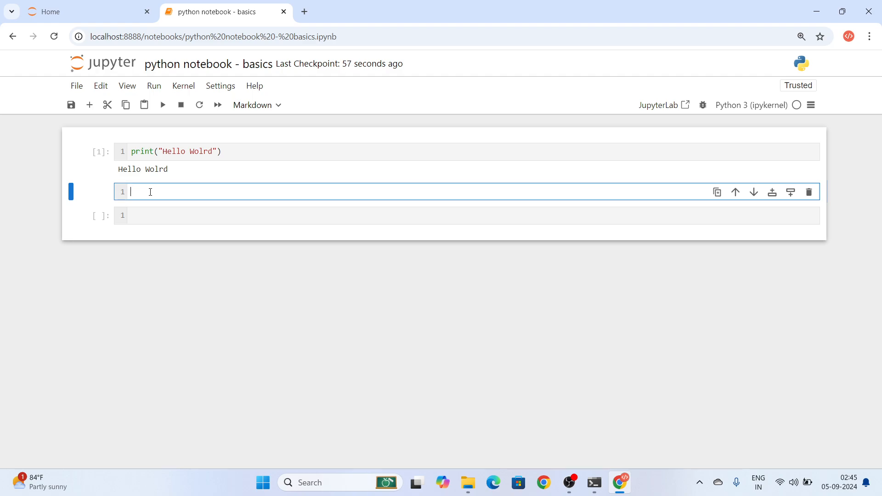
{"action": "type", "text": "Jupyt"}
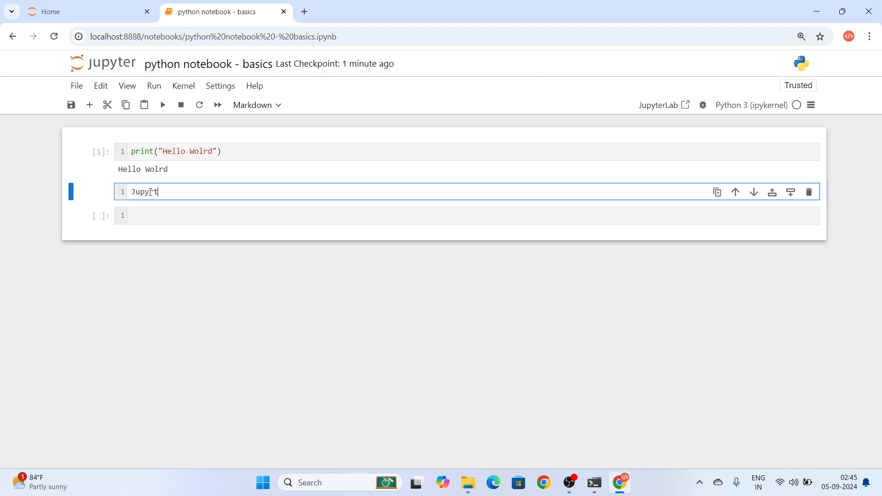
{"action": "key", "text": "BackSpace"}
{"action": "type", "text": "ter notebbok"}
{"action": "key", "text": "shift+Return"}
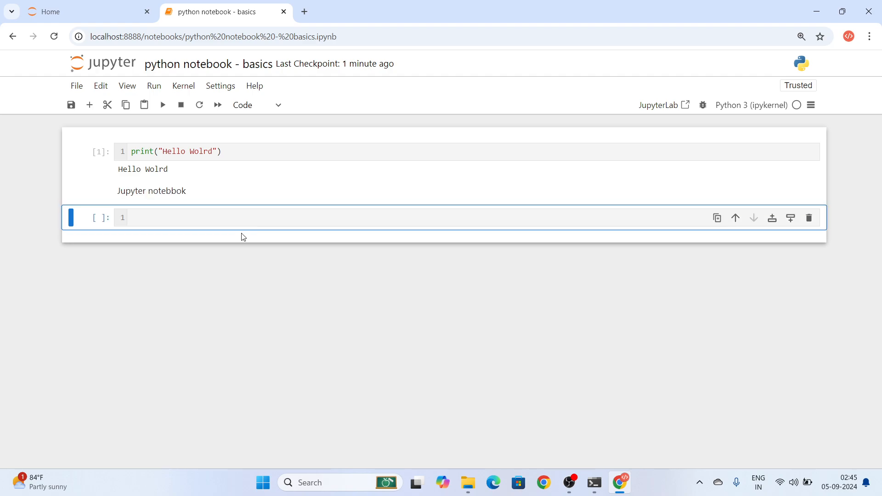
Convert the "Jupyter notebbok" cell to Code and back to Markdown.
{"action": "double_click", "coordinate": [96, 190]}
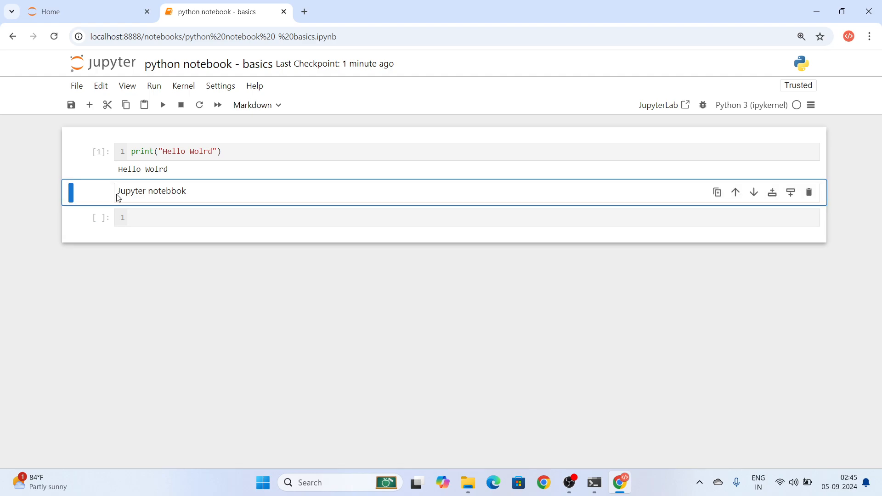
{"action": "key", "text": "y"}
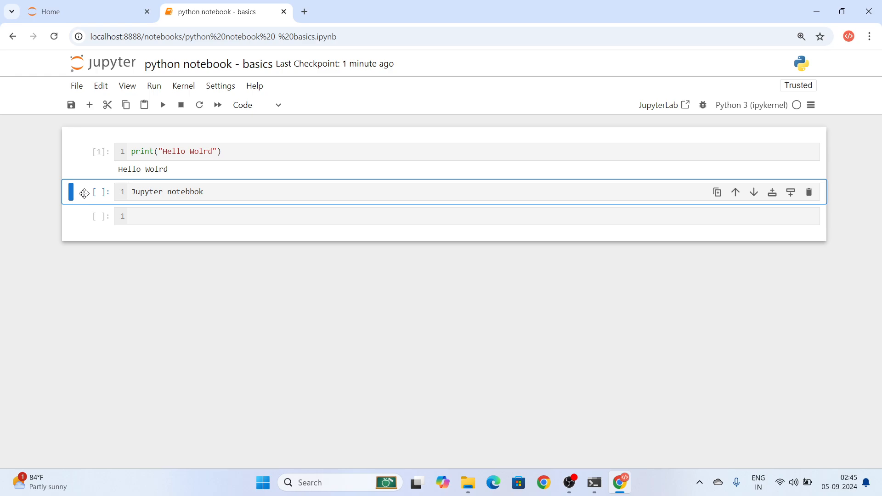
{"action": "key", "text": "m"}
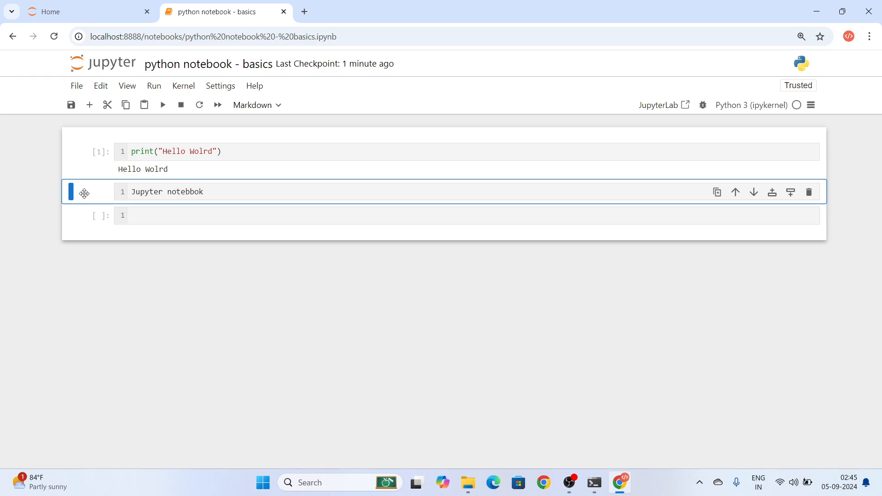
Correct the Markdown cell's text to "Jupyter notebook" and render it.
{"action": "left_click", "coordinate": [205, 223]}
{"action": "left_click", "coordinate": [193, 192]}
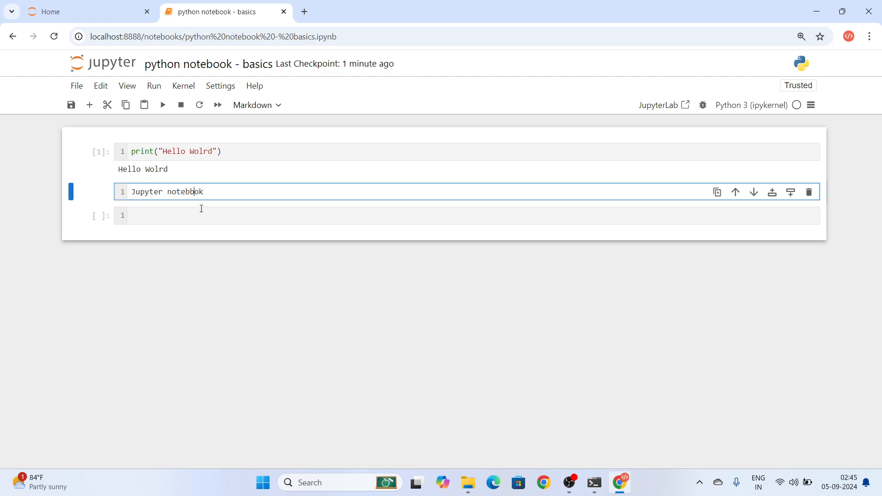
{"action": "key", "text": "shift+Return"}
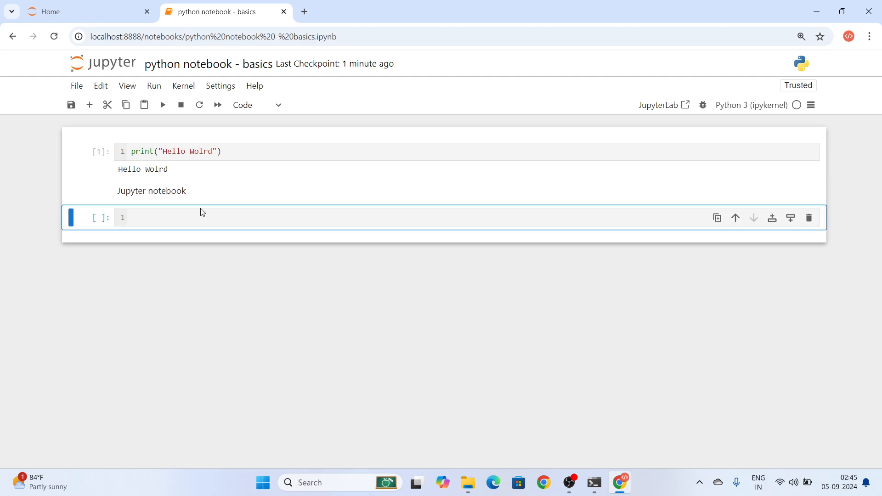